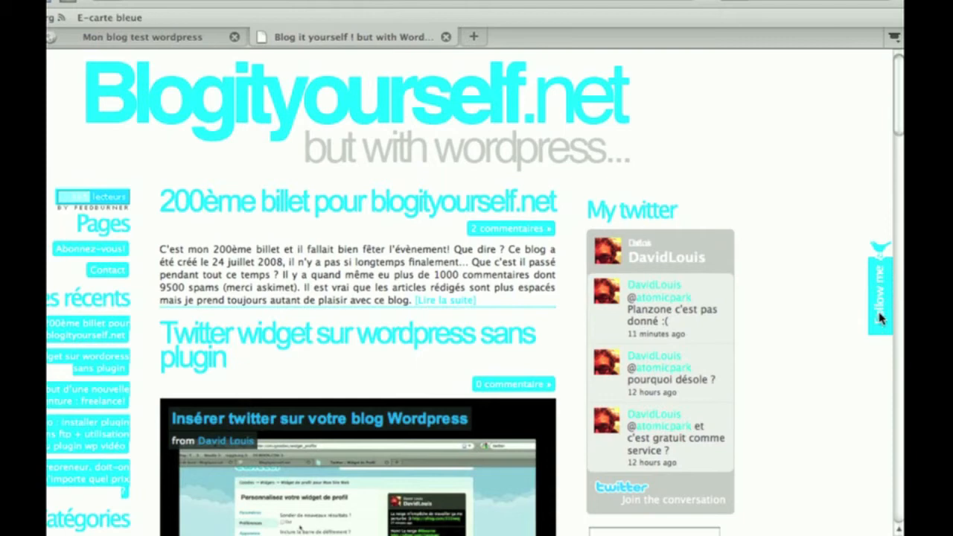
Examine the floating Follow me badge on the blogityourself.net home page and open the Twitter profile it links to.
scroll(804, 310, down, 6)
scroll(806, 314, down, 10)
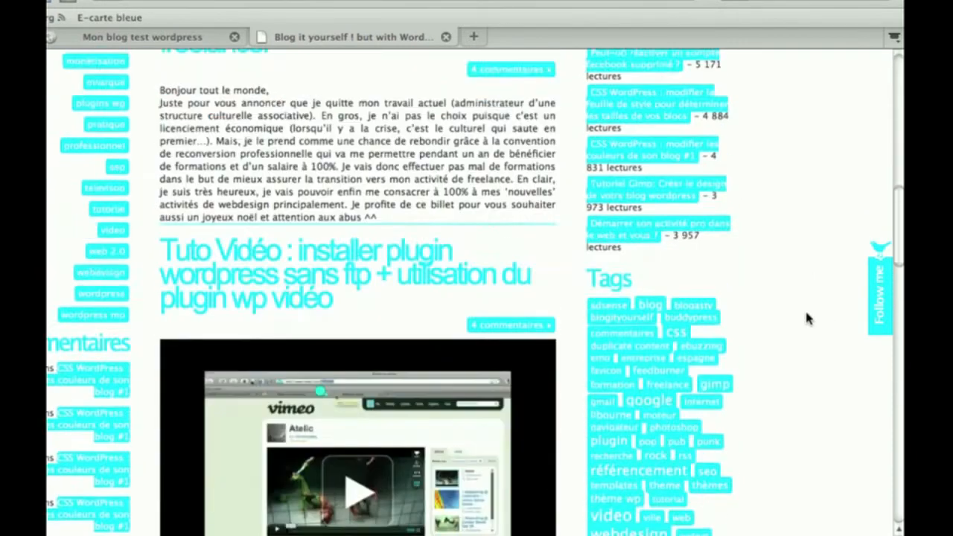
scroll(805, 313, up, 4)
scroll(805, 318, up, 10)
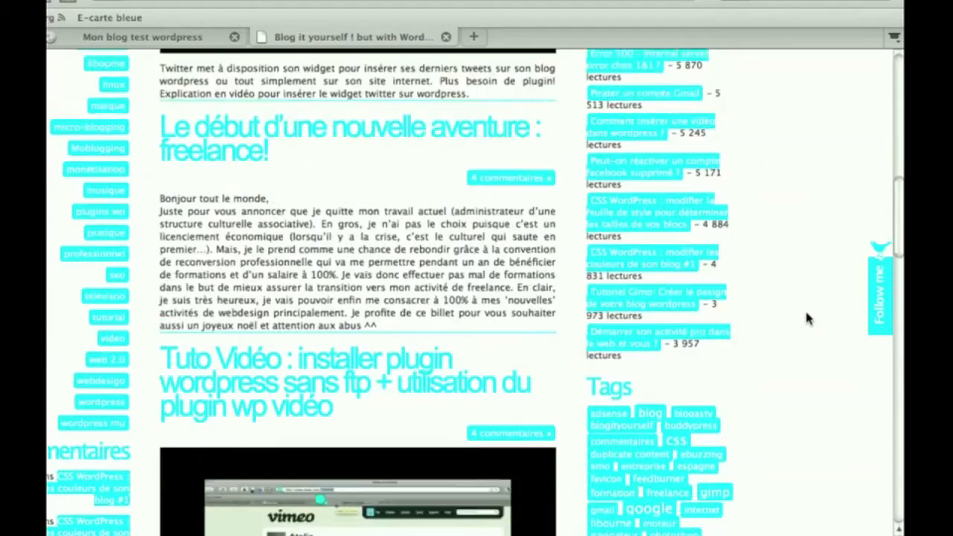
scroll(841, 301, down, 1)
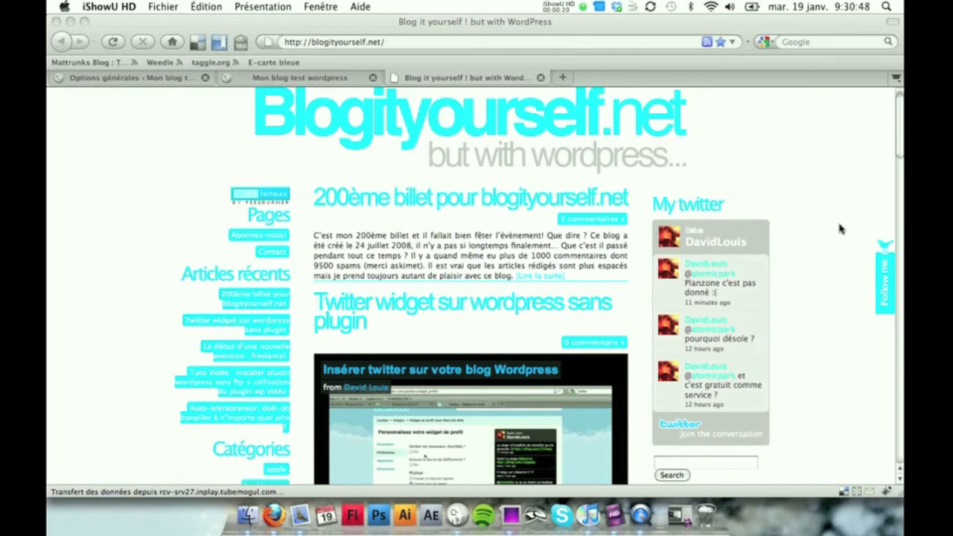
click(886, 270)
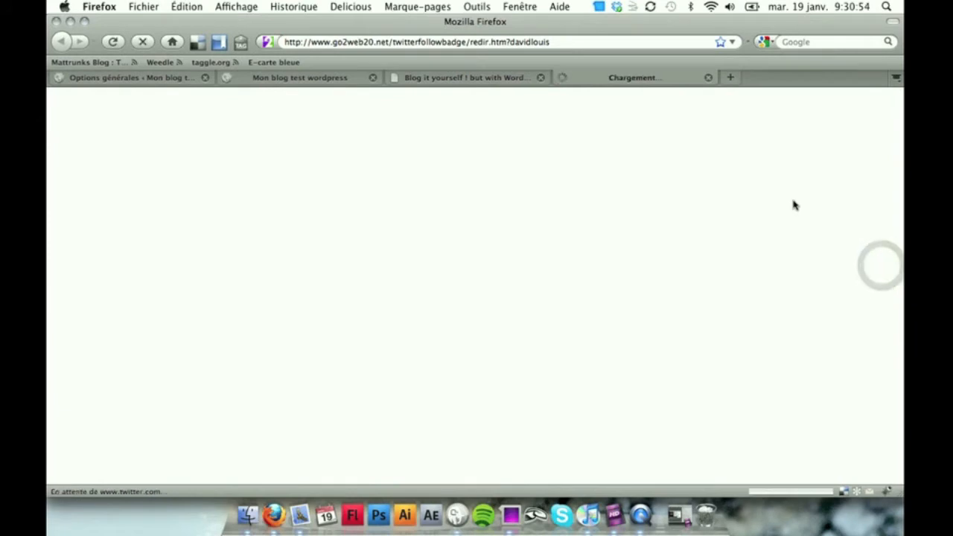
scroll(502, 370, down, 1)
scroll(502, 370, up, 1)
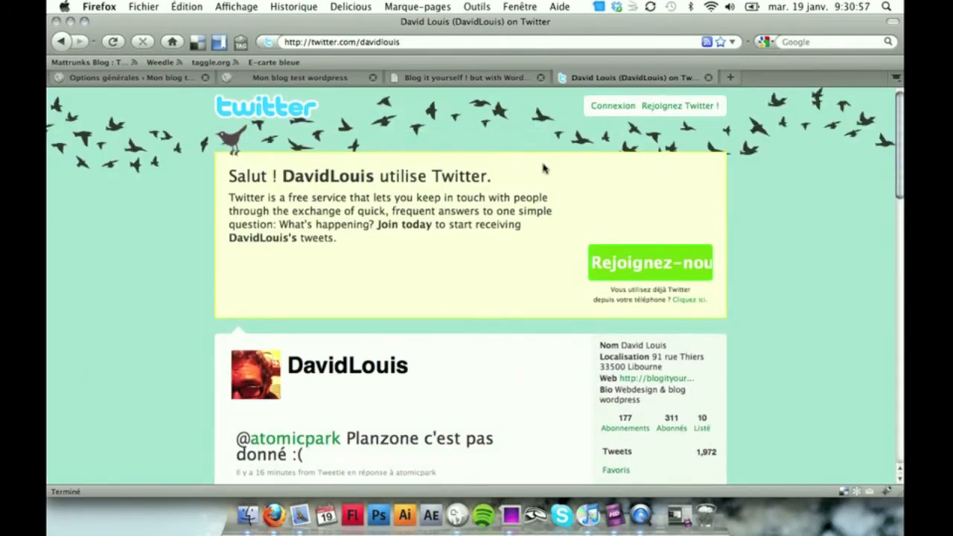
Compare the blogityourself.net page carrying the badge with the Mon blog test wordpress site and its general options.
click(442, 79)
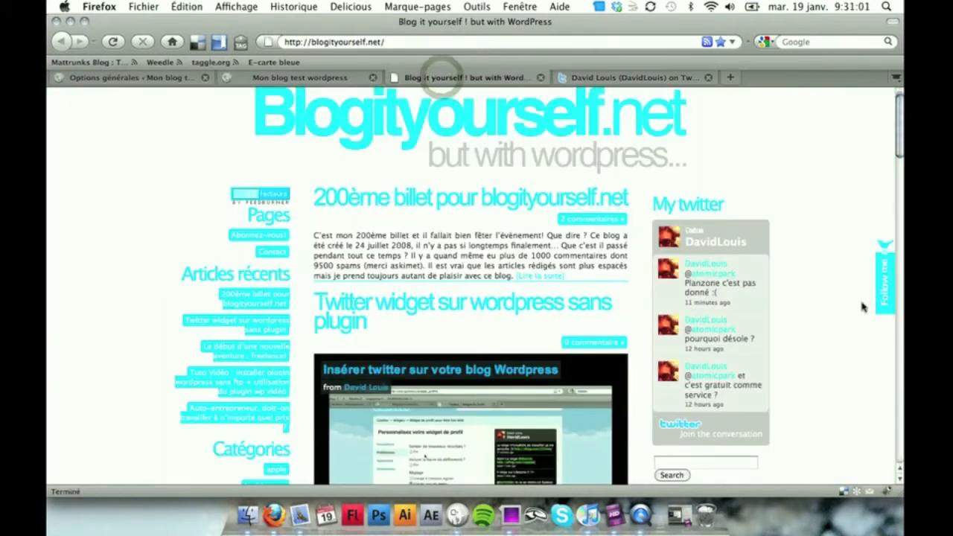
drag(898, 119, 897, 117)
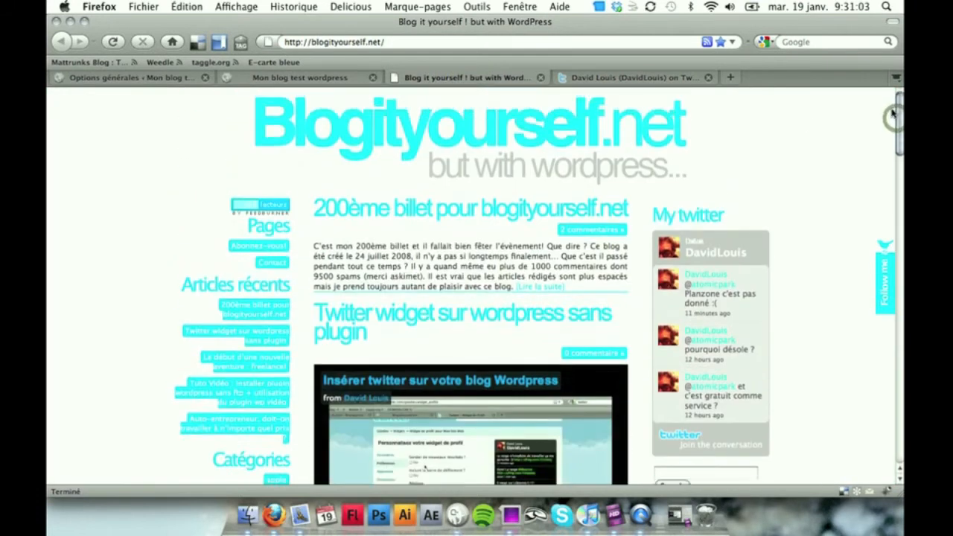
click(281, 78)
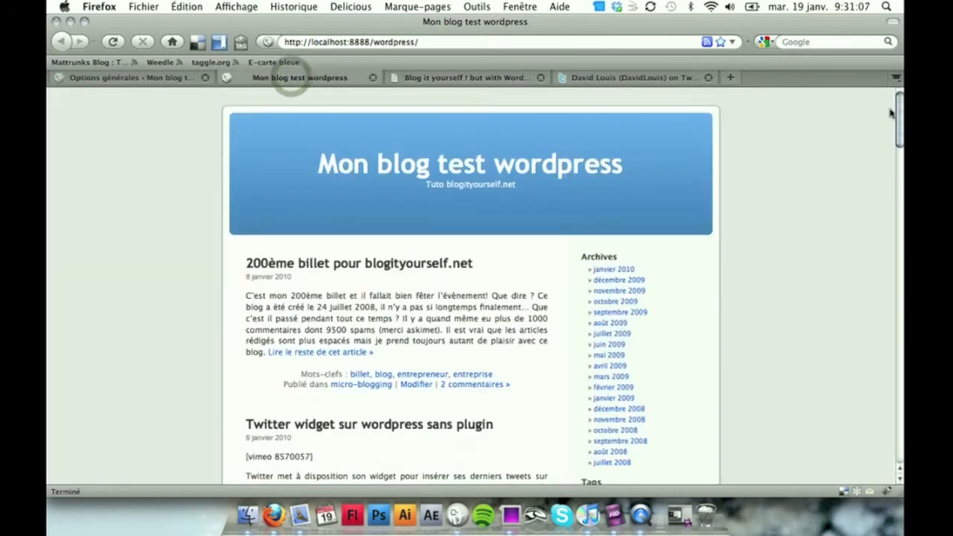
mouse_move(898, 111)
mouse_down()
mouse_move(899, 129)
mouse_move(896, 108)
mouse_up()
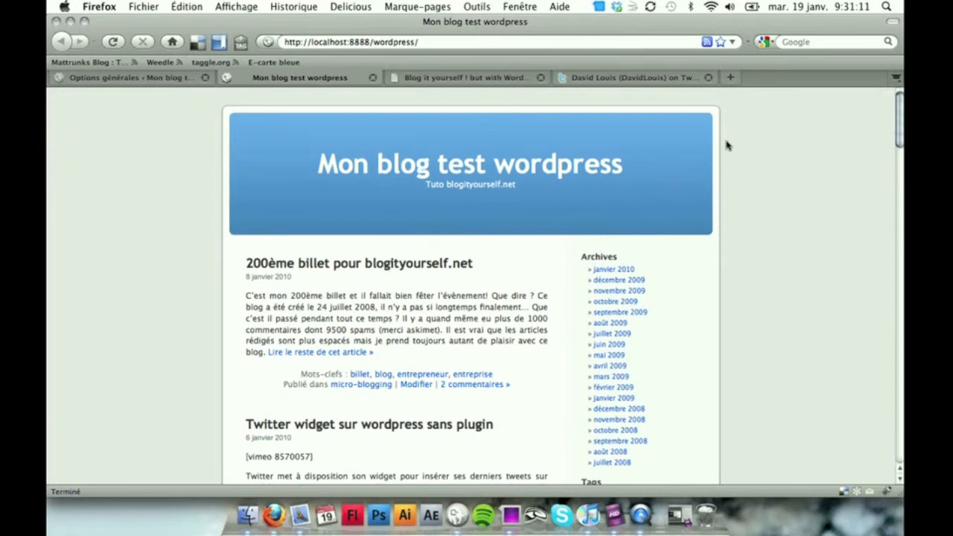
click(118, 77)
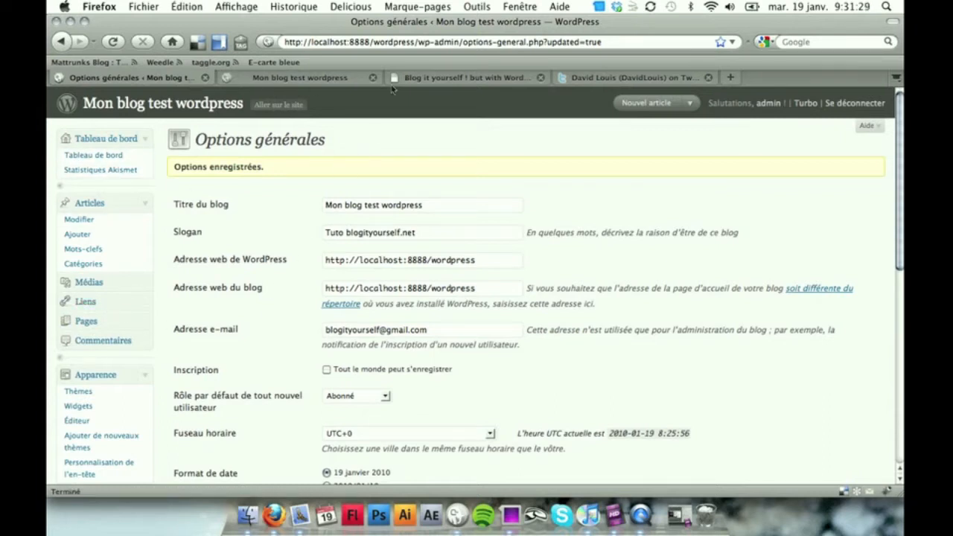
click(453, 78)
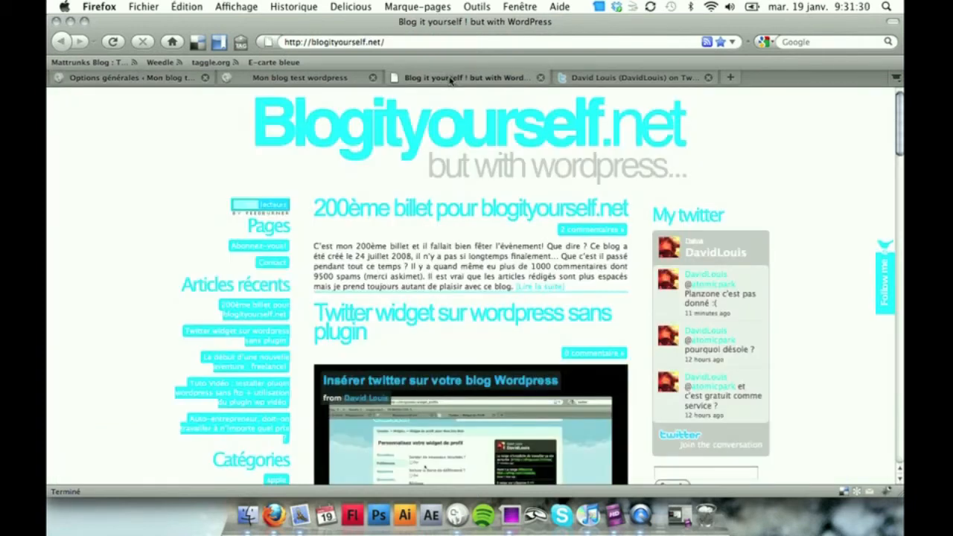
Search Google for "follow me badge" in place of the open Twitter profile page.
click(560, 78)
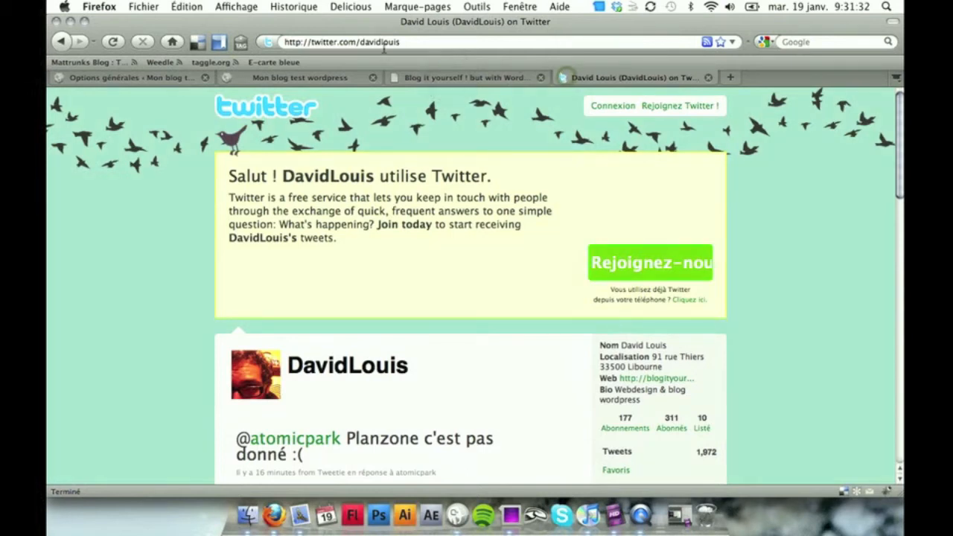
click(172, 41)
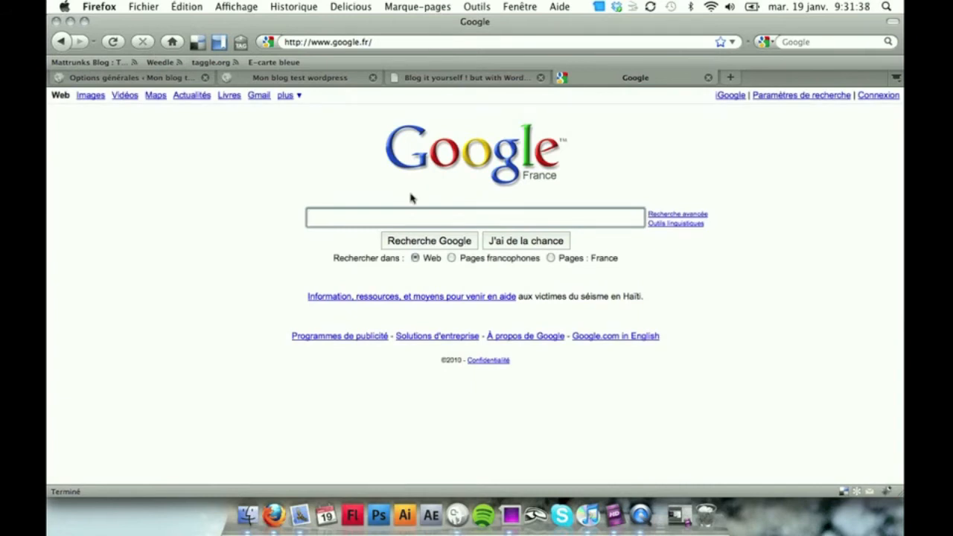
text(follo)
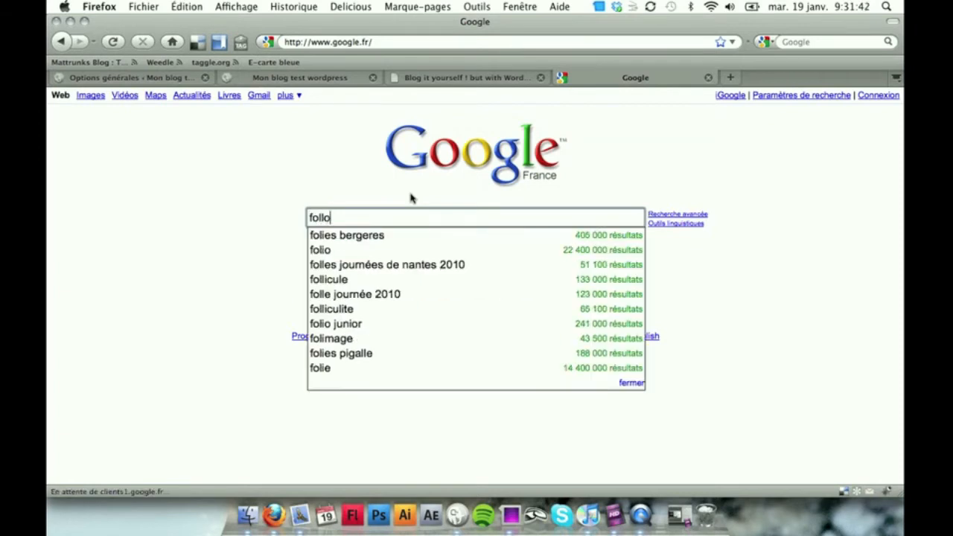
text(w m)
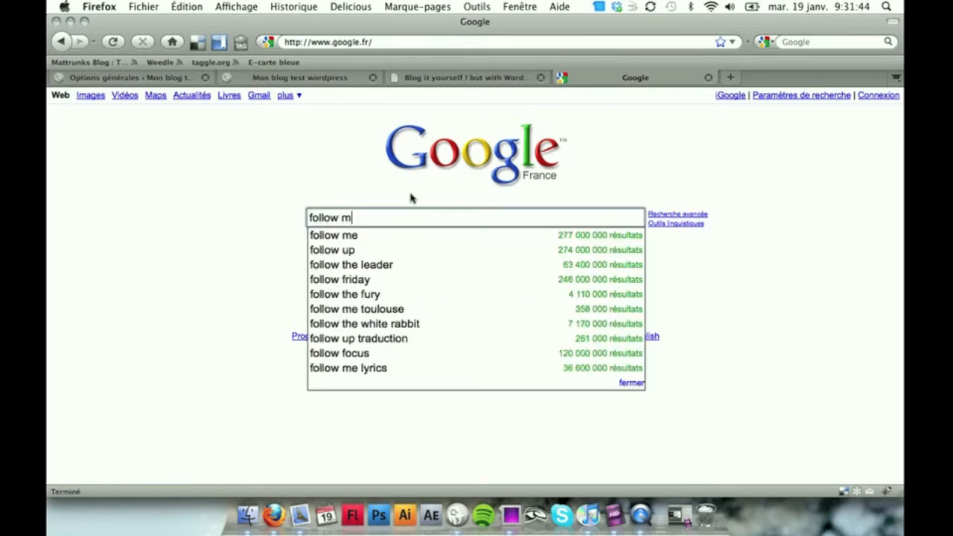
text(e badge)
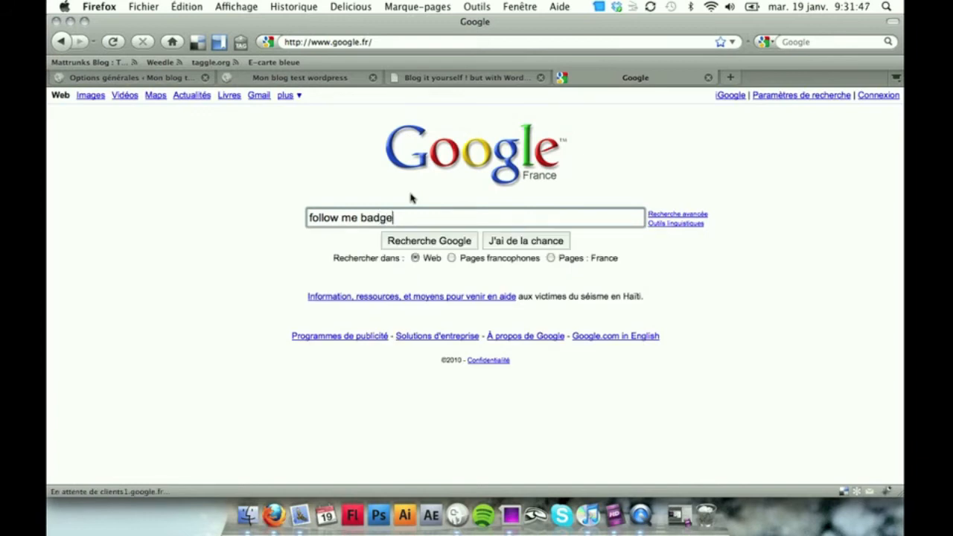
key(Return)
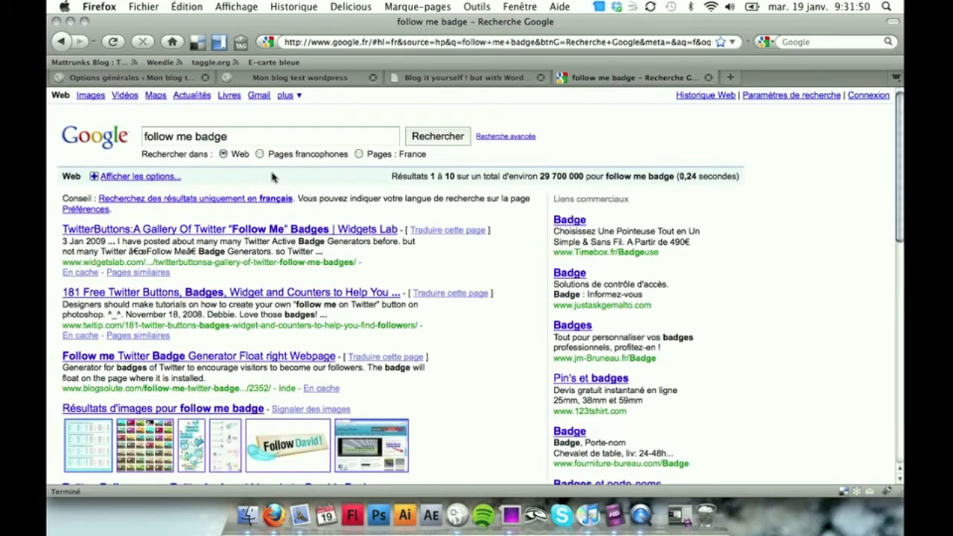
Refine the search to "follow me badge twitter" and open the go2web20.net Twitter "Follow" Badge result.
click(239, 135)
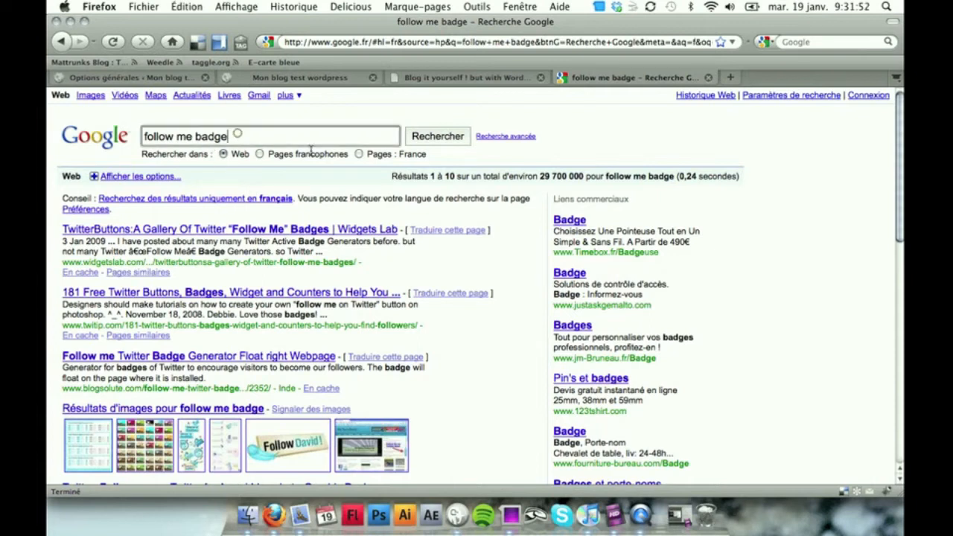
text(twitter)
key(Return)
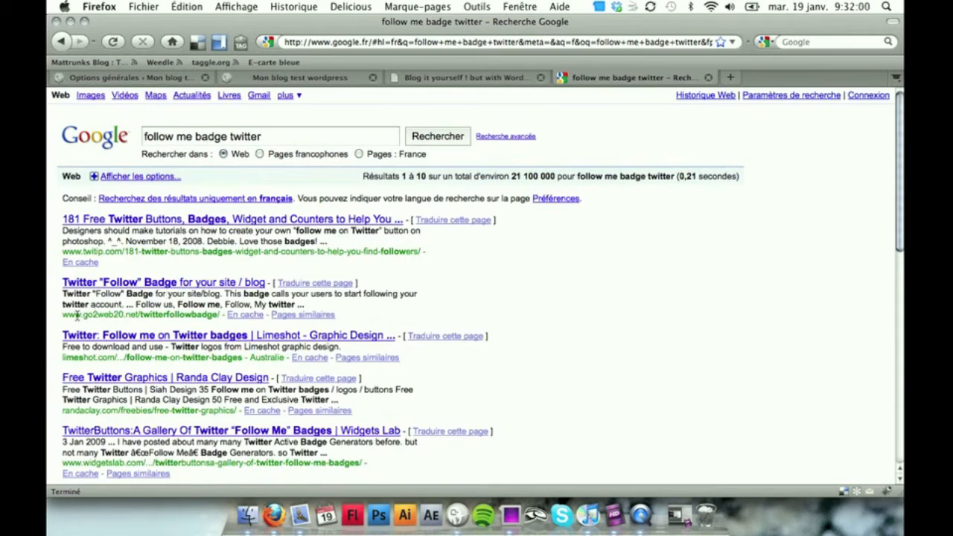
click(106, 284)
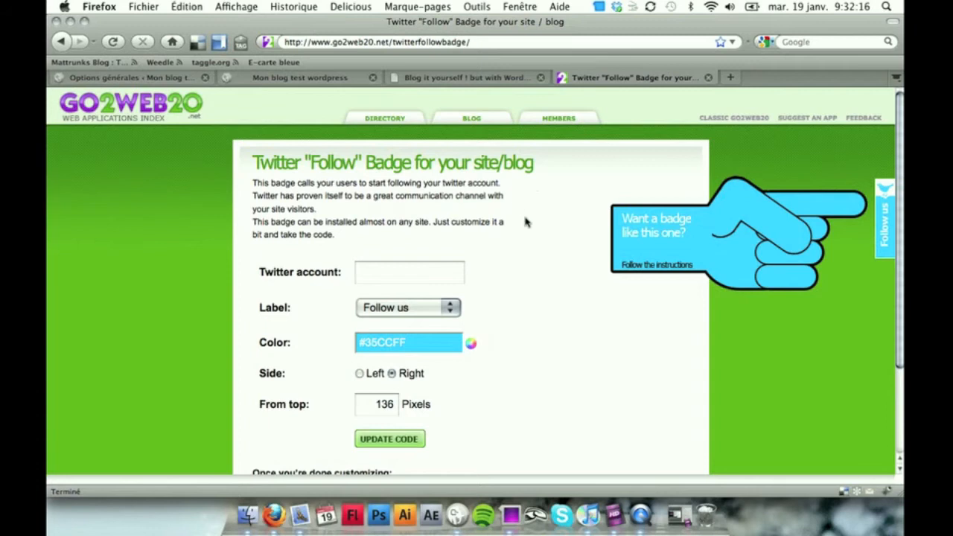
Look over the badge generator form and enter the blog owner's Twitter account name.
scroll(531, 231, down, 3)
scroll(531, 231, up, 3)
scroll(517, 271, down, 1)
click(408, 266)
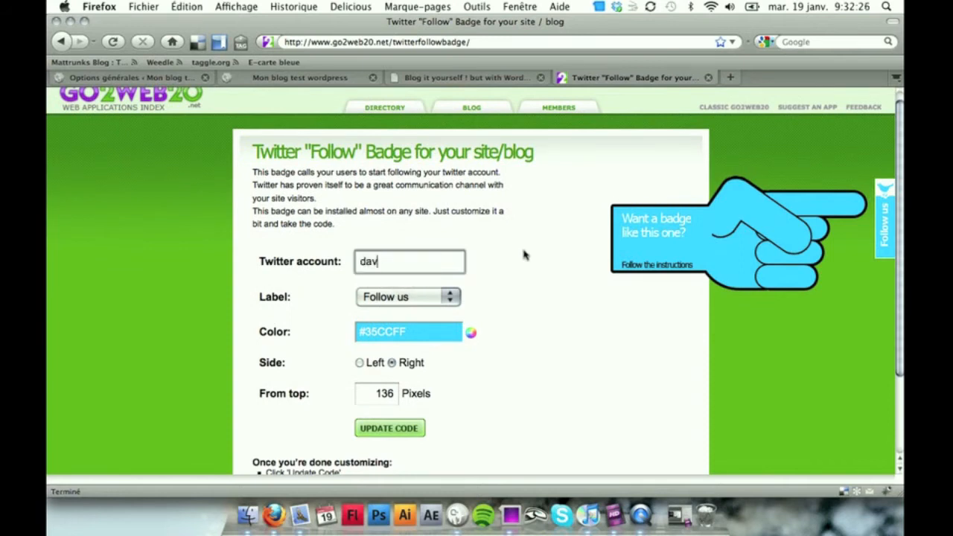
Try the badge labels Follow me and Follow, and settle on My twitter.
click(448, 302)
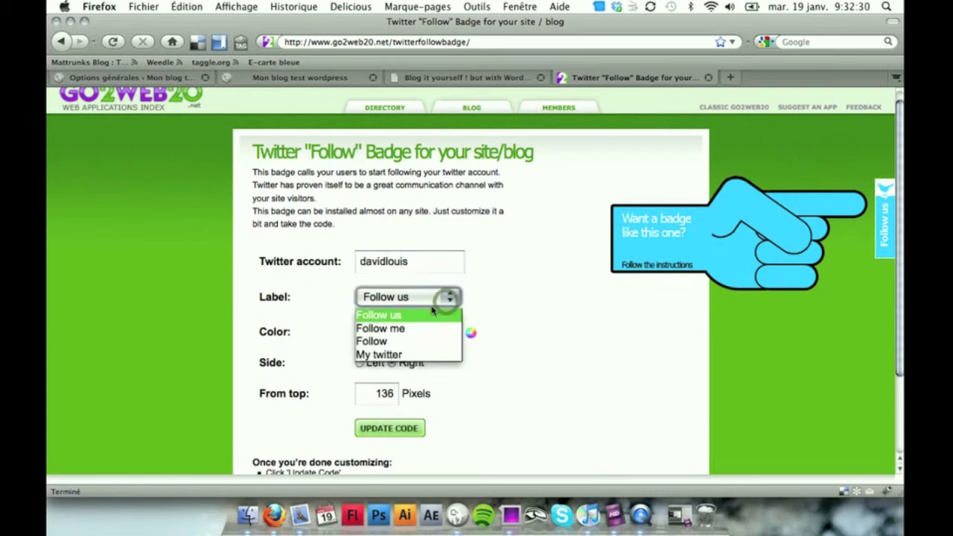
click(393, 329)
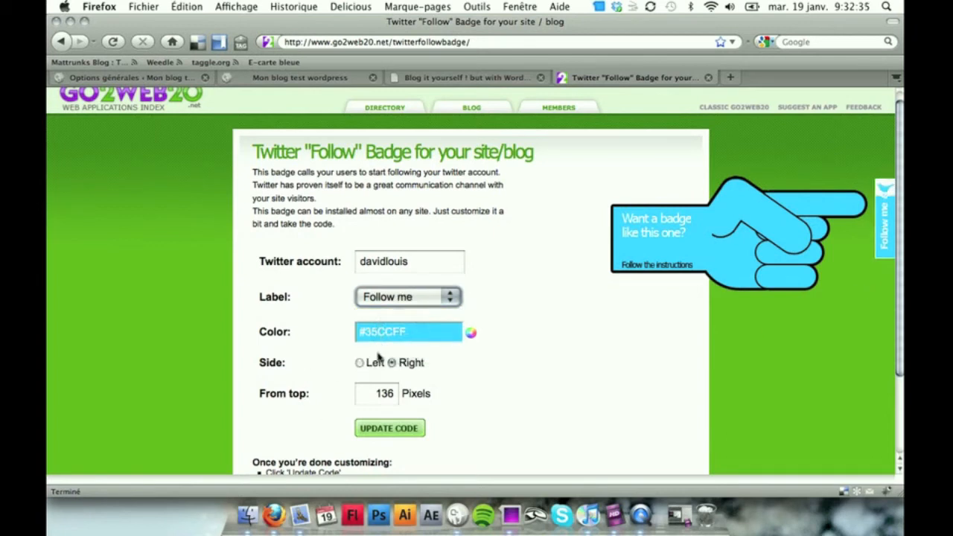
click(447, 298)
click(392, 341)
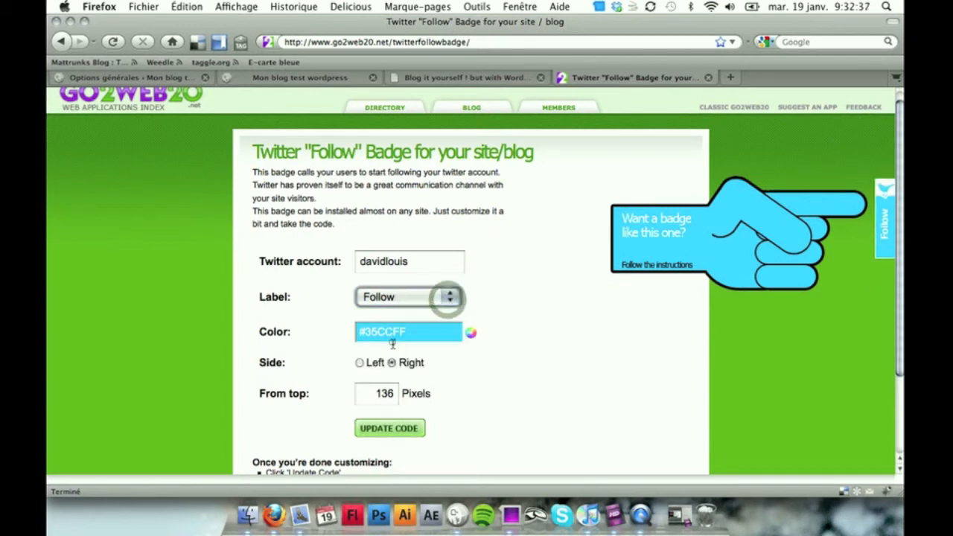
click(448, 303)
click(400, 355)
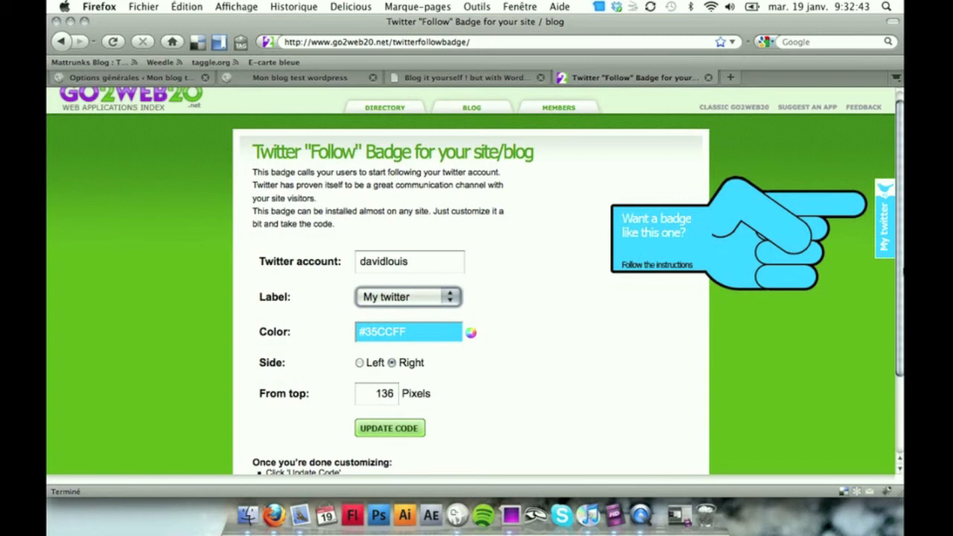
Set the badge color to red #EE1D24 and try the Left side before returning the badge to Right.
click(470, 333)
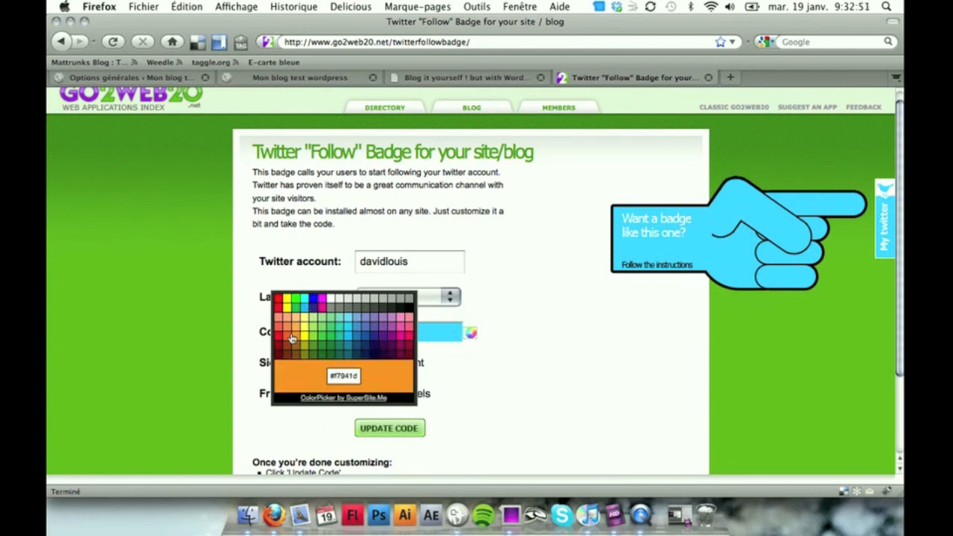
click(276, 339)
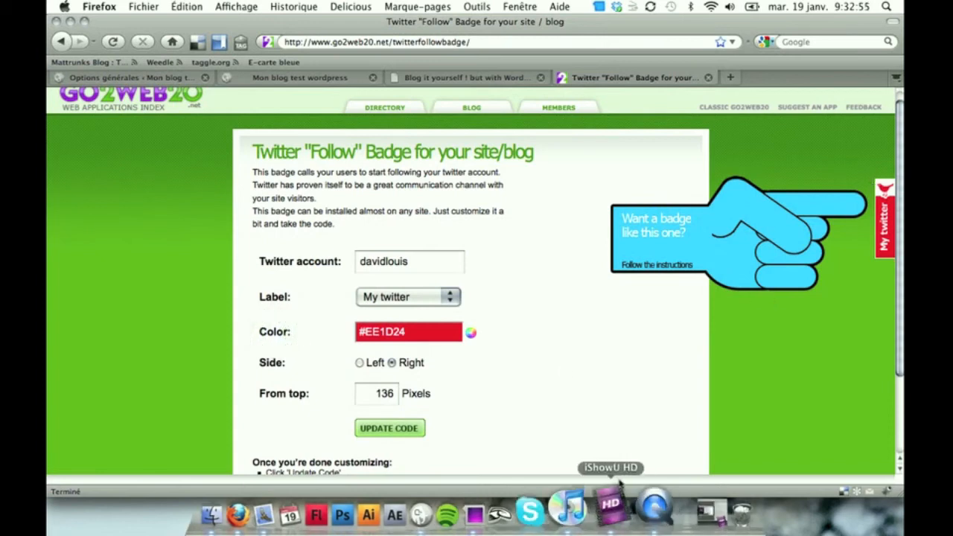
scroll(629, 441, down, 1)
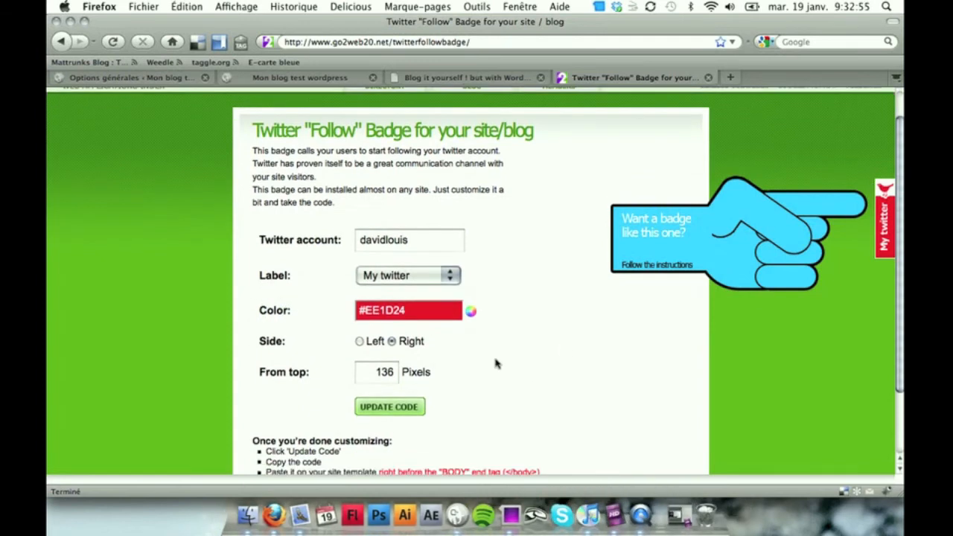
click(360, 341)
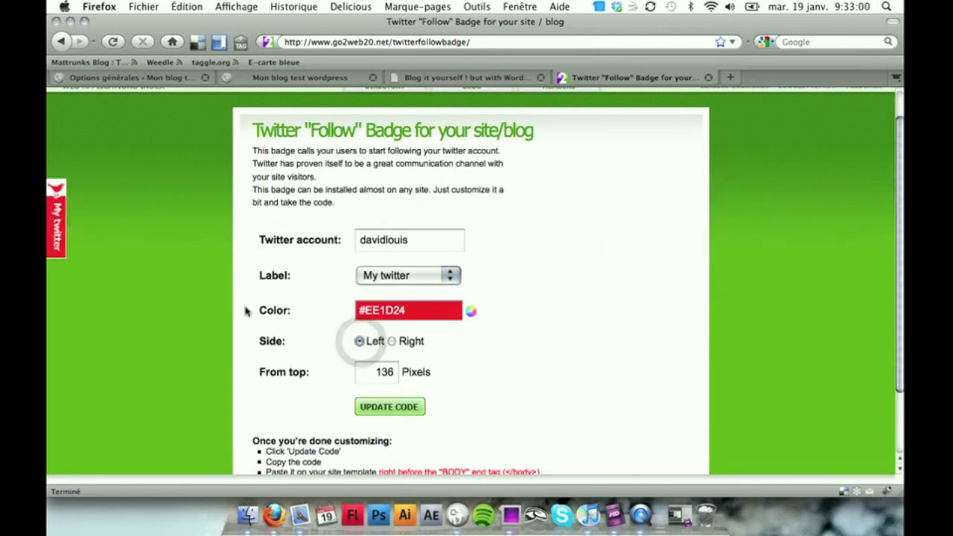
click(391, 340)
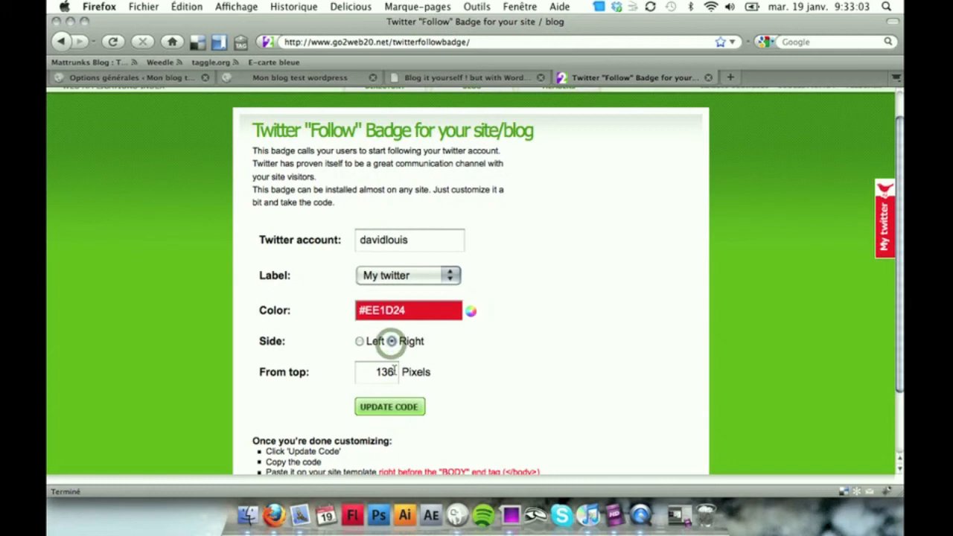
Set the badge's distance from the top to 240 pixels and generate the updated badge code.
double_click(372, 372)
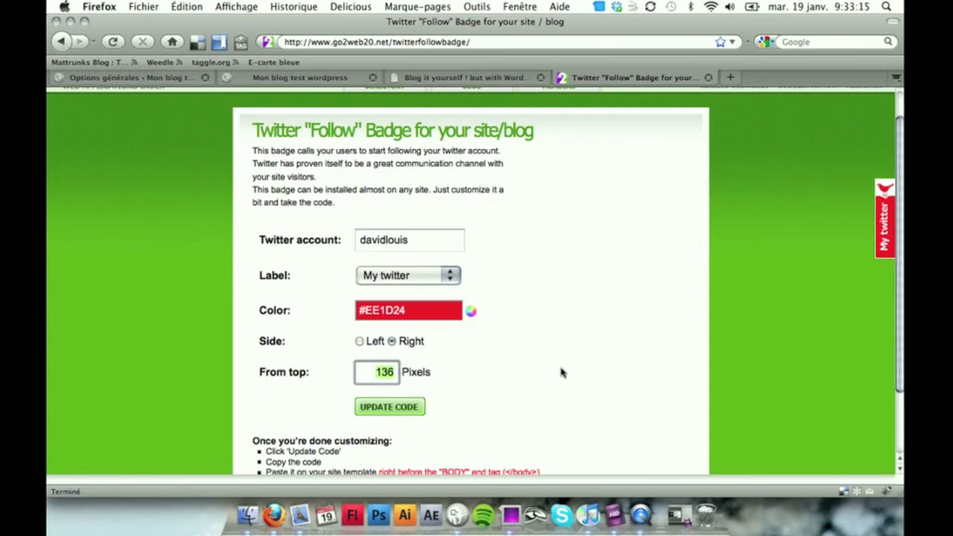
text(240)
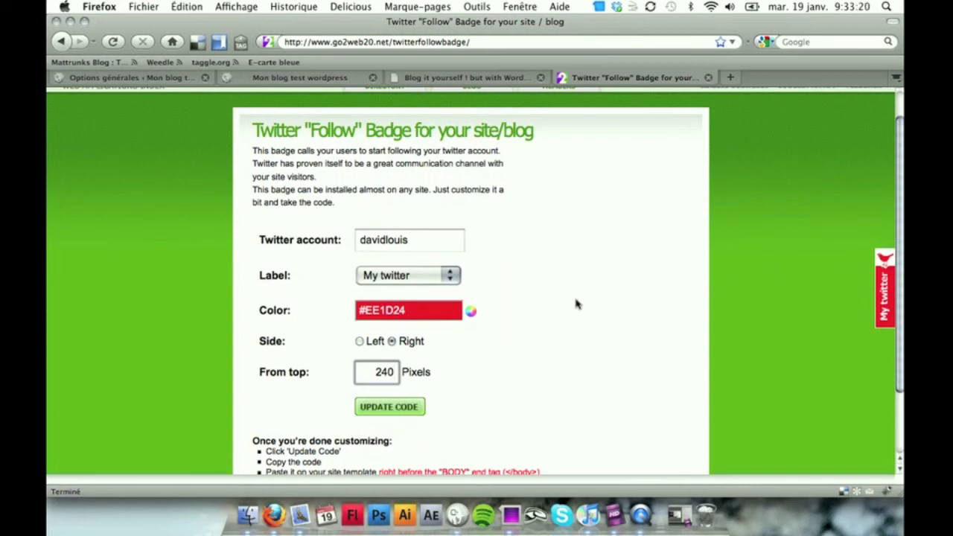
scroll(577, 308, down, 1)
scroll(577, 309, down, 1)
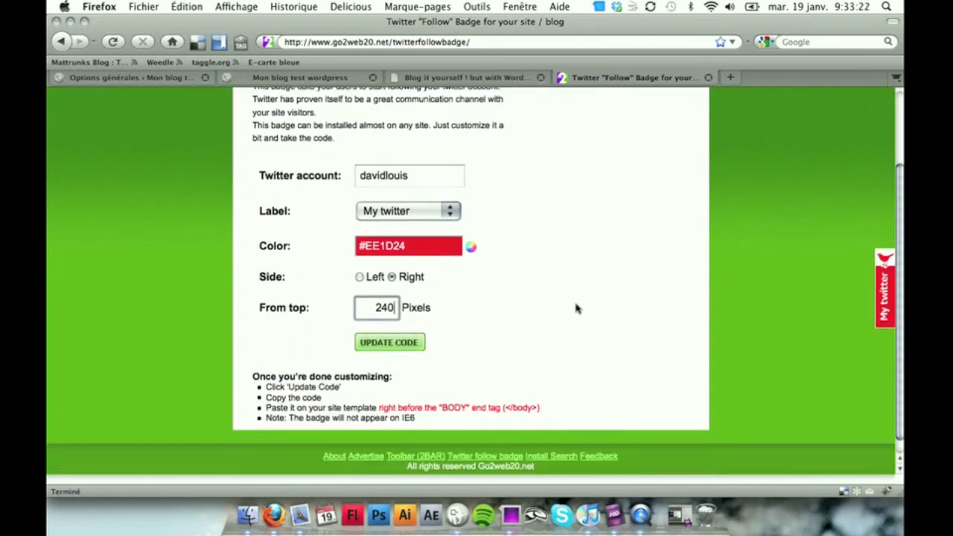
click(381, 344)
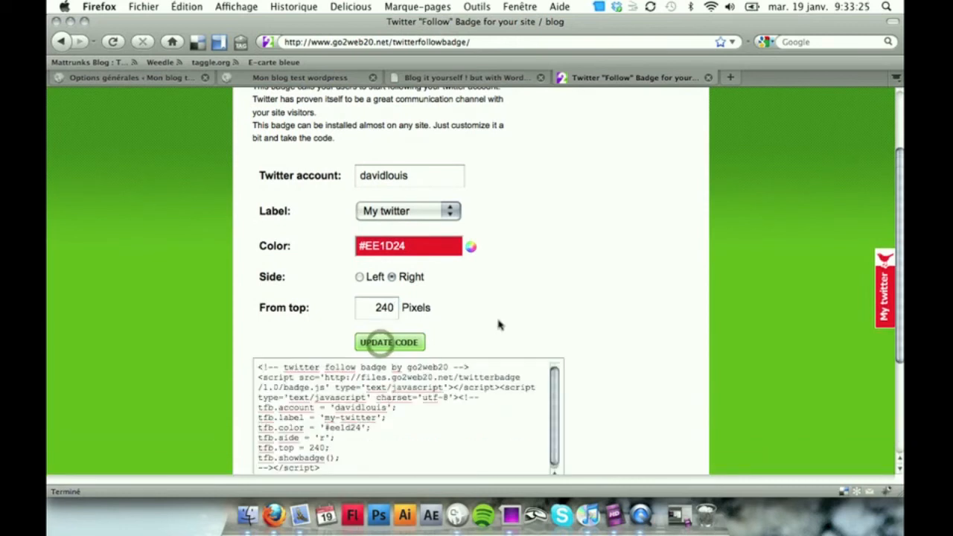
scroll(600, 341, down, 2)
scroll(601, 342, down, 1)
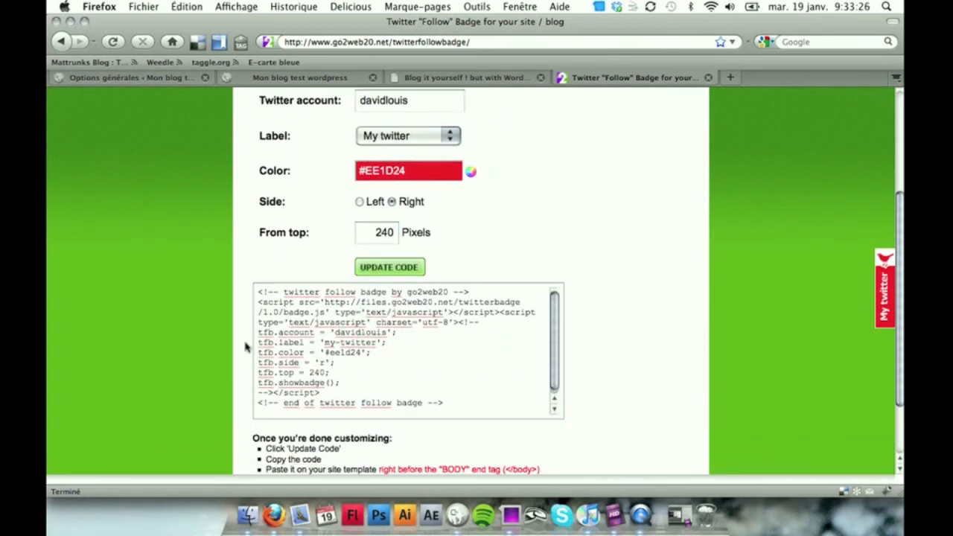
Copy the entire generated Twitter badge code and open the theme management page in the test blog's WordPress administration.
click(313, 335)
key(super+c)
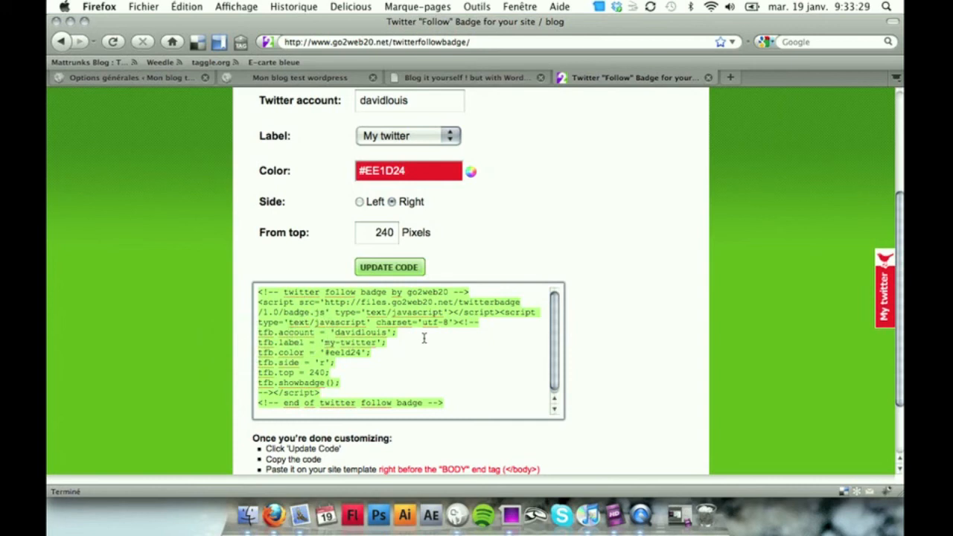
click(129, 79)
scroll(119, 261, down, 3)
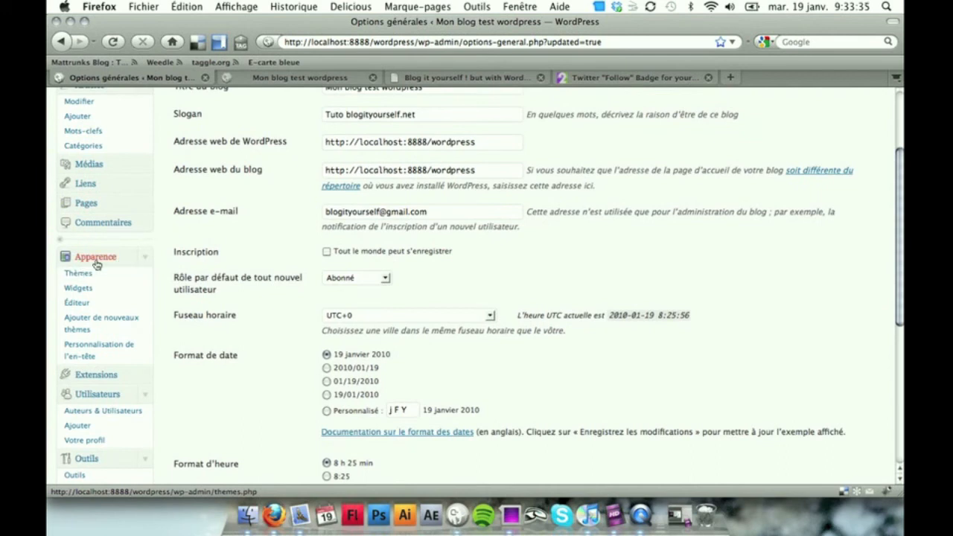
click(82, 274)
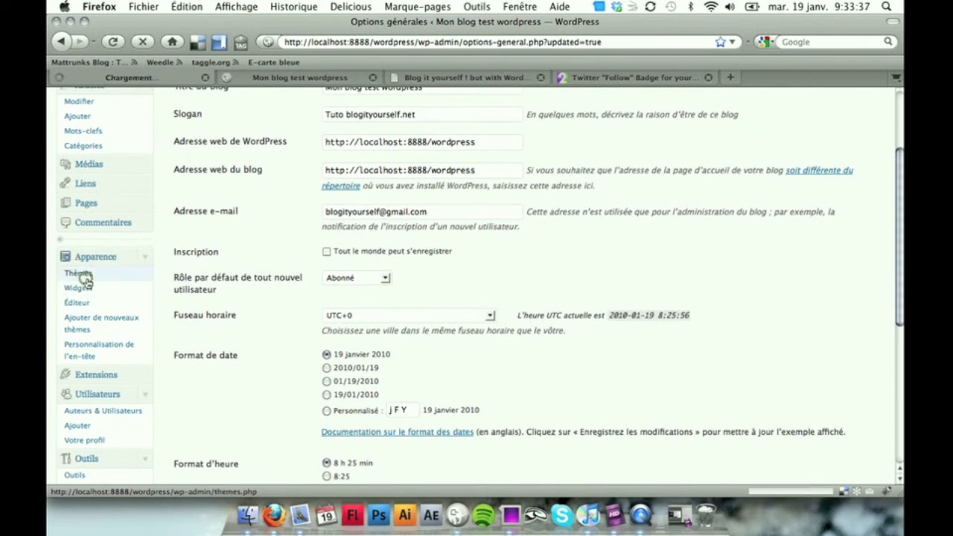
Open the current theme's Pied de page template (footer.php) in the WordPress theme editor.
scroll(78, 327, down, 3)
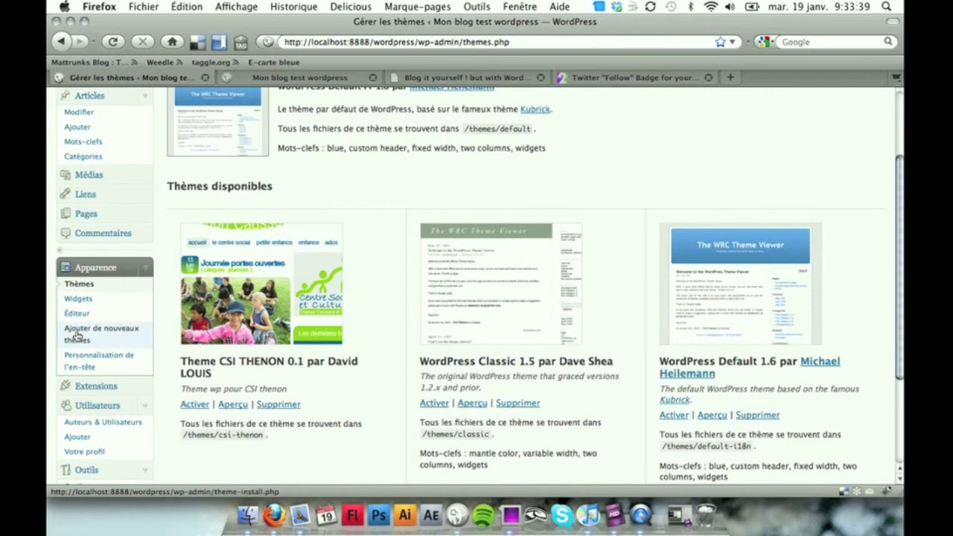
click(77, 319)
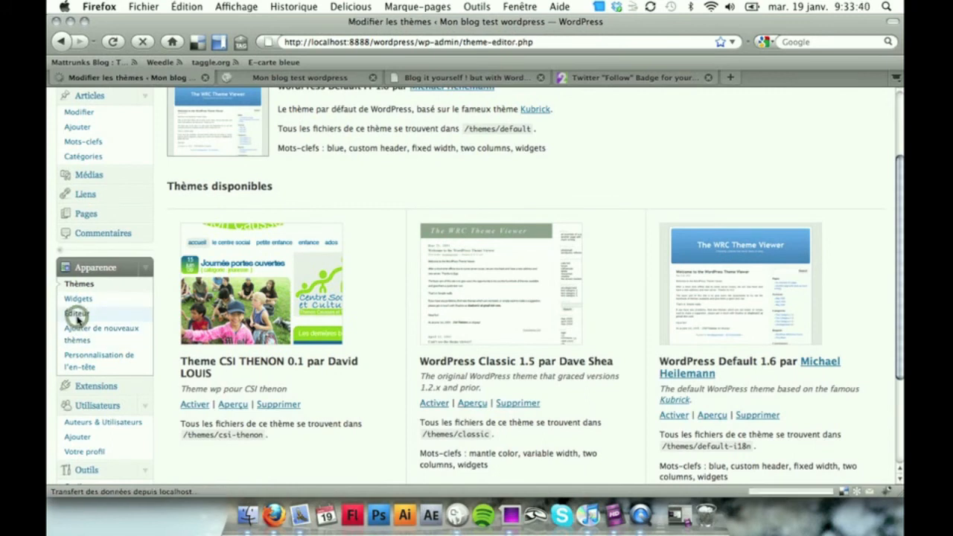
scroll(494, 338, down, 3)
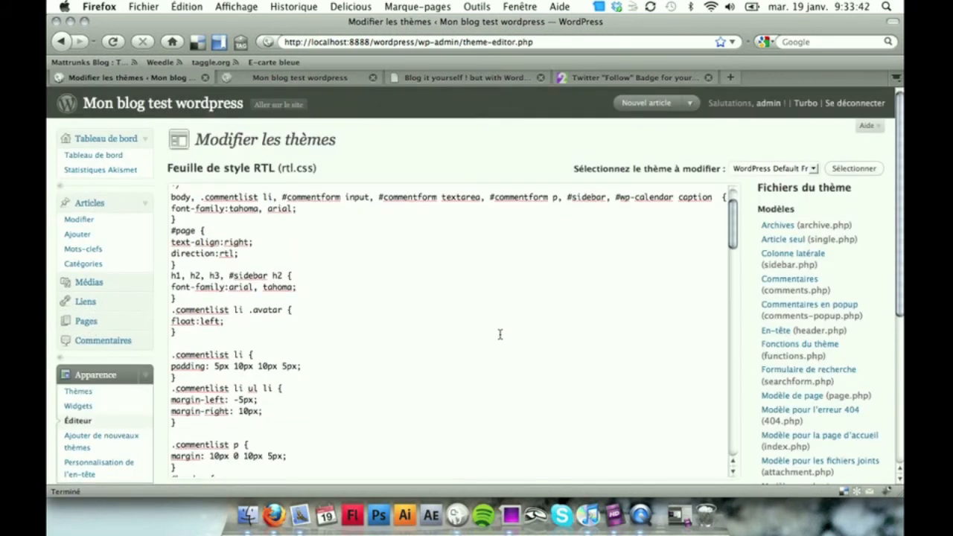
drag(902, 179, 902, 262)
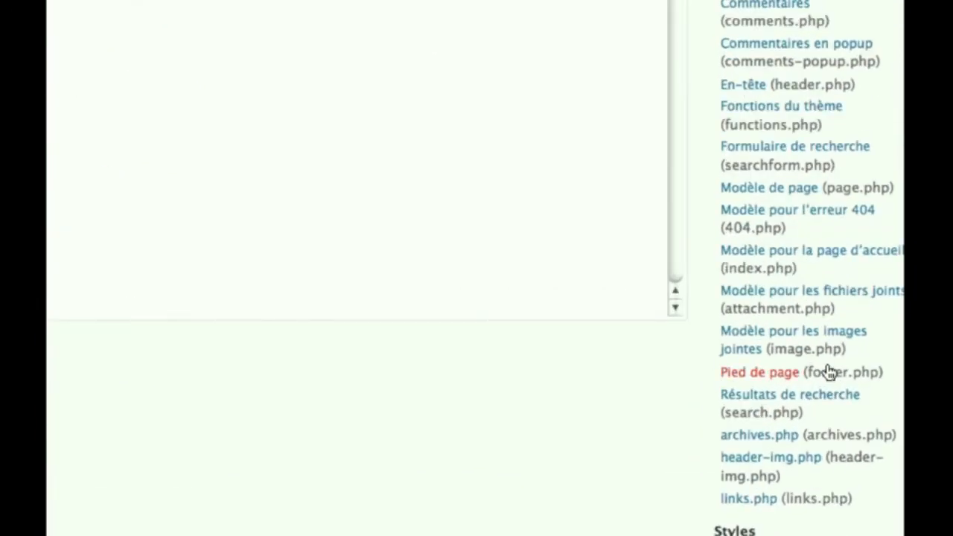
click(779, 376)
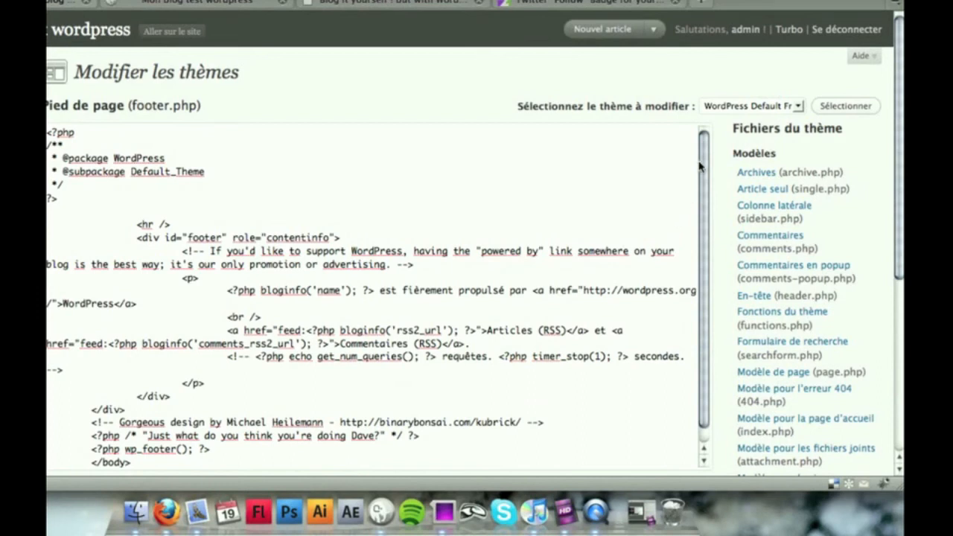
Paste the copied badge code on a new line between the wp_footer call and the closing body tag, and update footer.php.
scroll(700, 165, down, 1)
scroll(430, 308, down, 3)
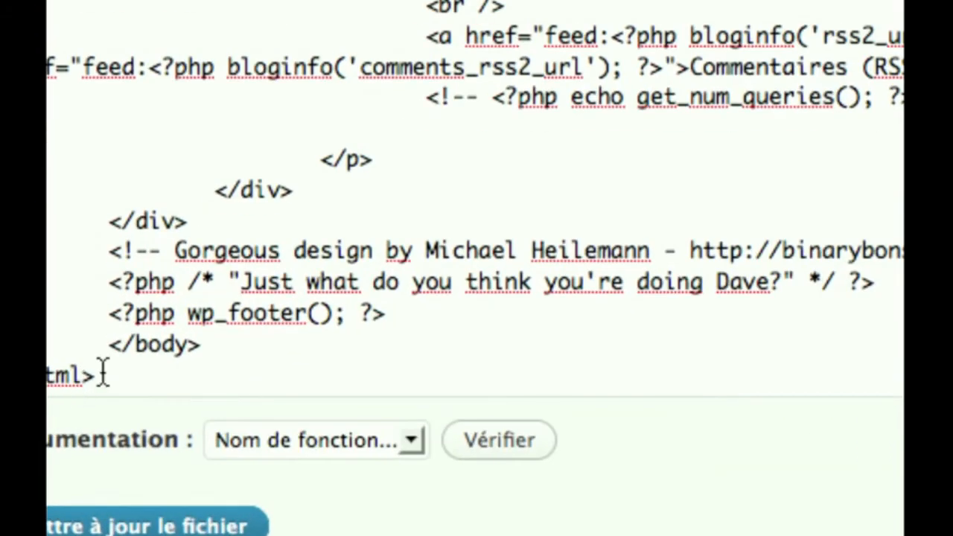
click(404, 322)
key(Return)
key(Return)
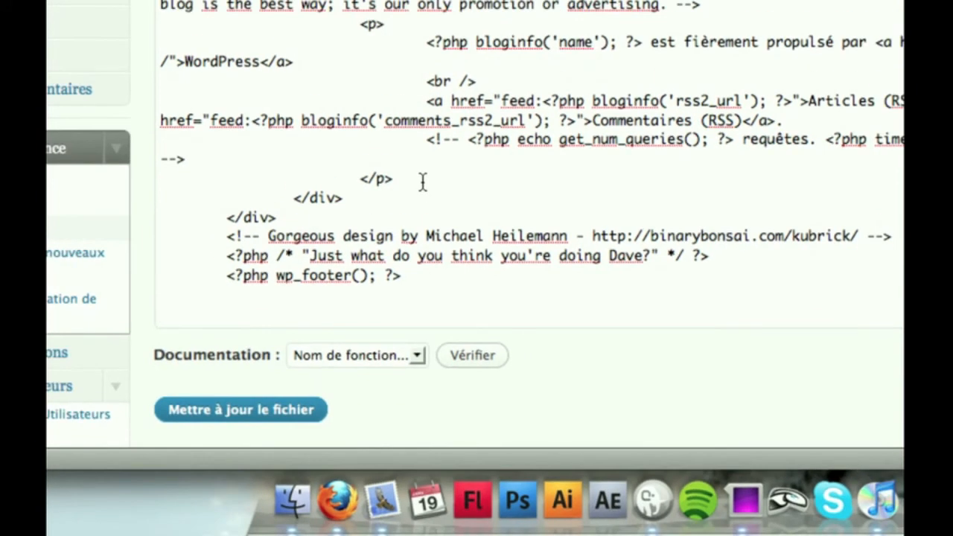
key(super+v)
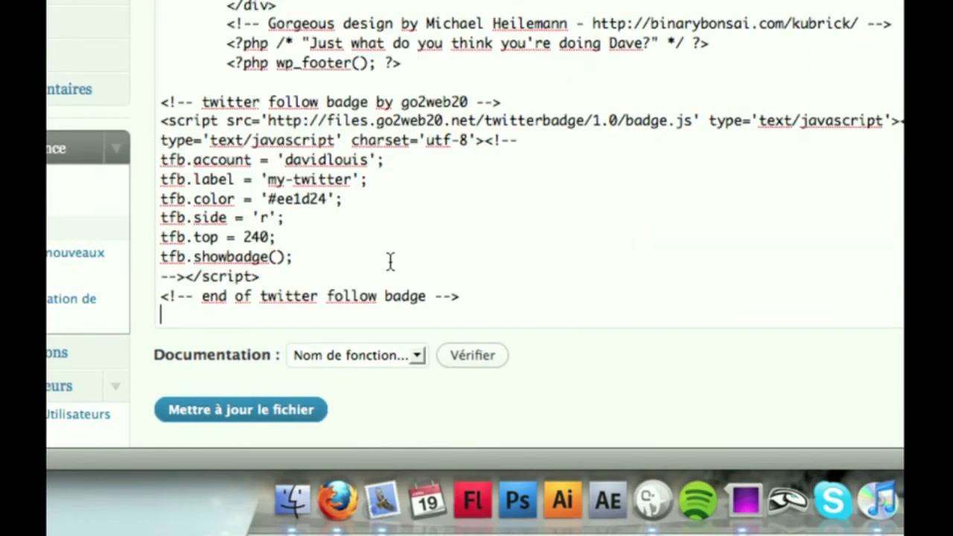
click(283, 409)
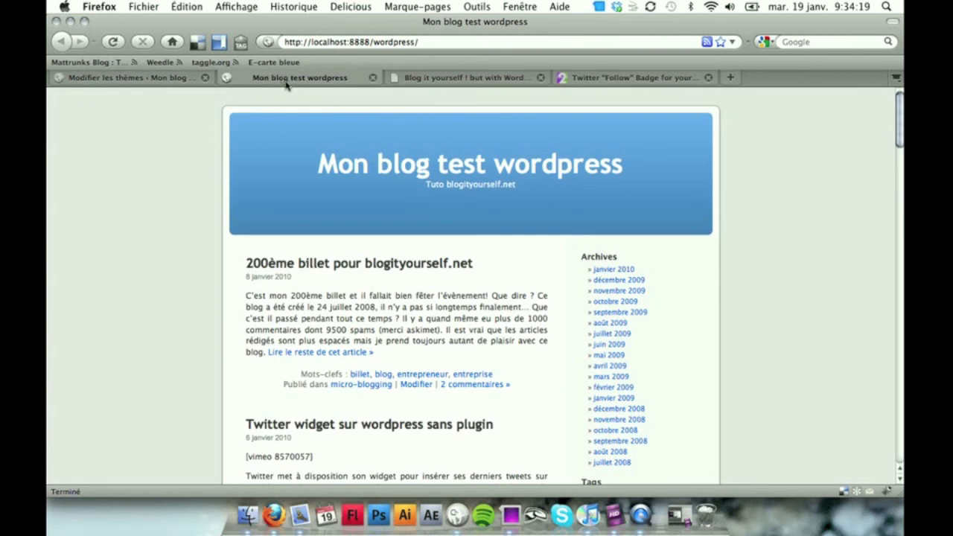
Reload the test blog's home page and check the floating Twitter badge along the length of the page.
click(284, 81)
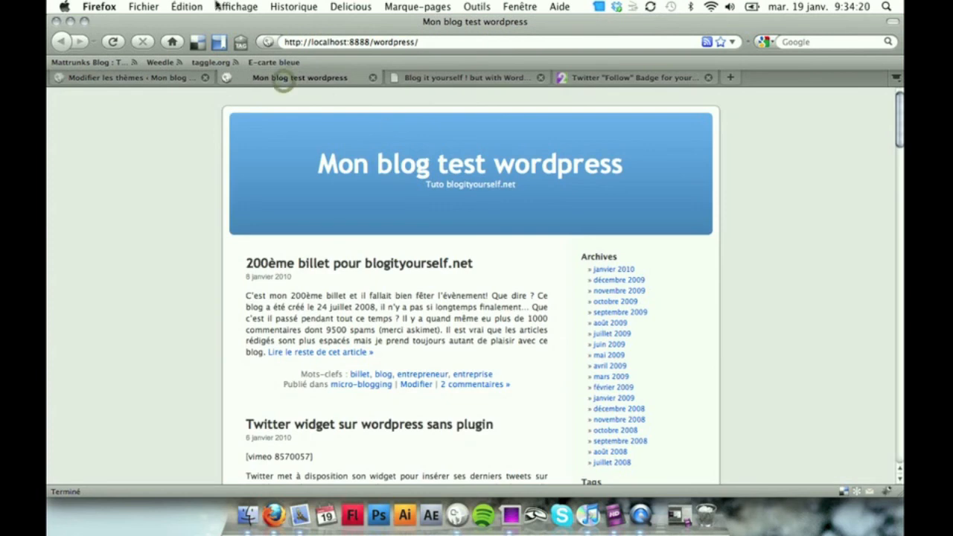
click(113, 41)
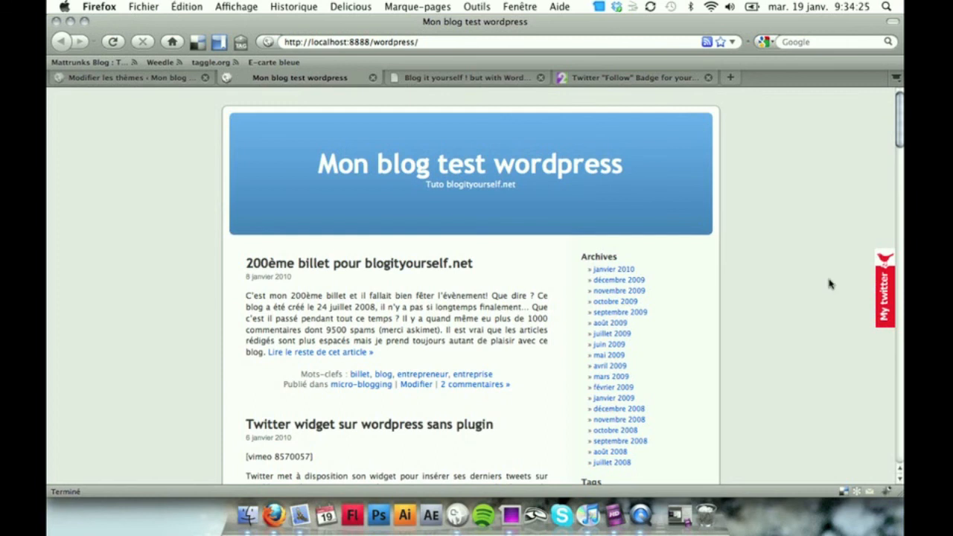
scroll(831, 289, down, 10)
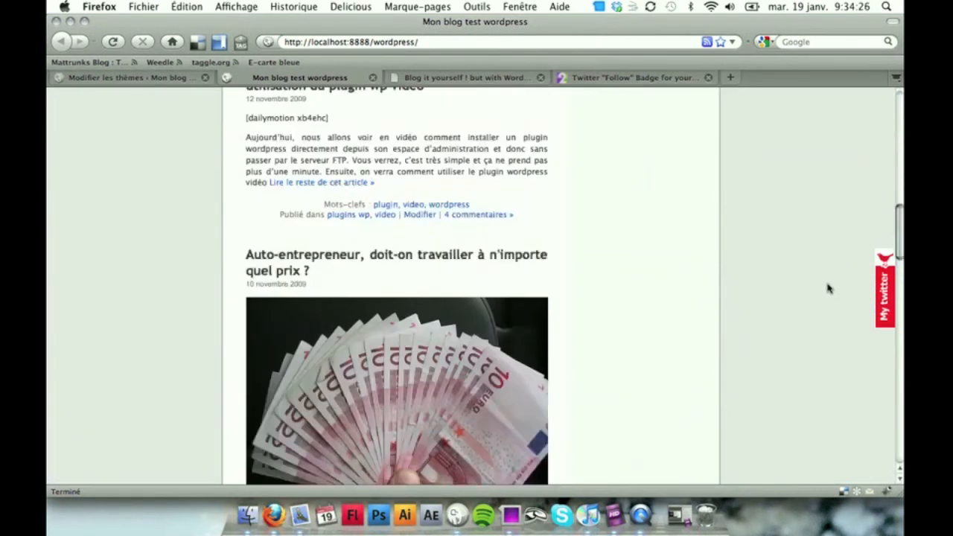
scroll(831, 289, up, 10)
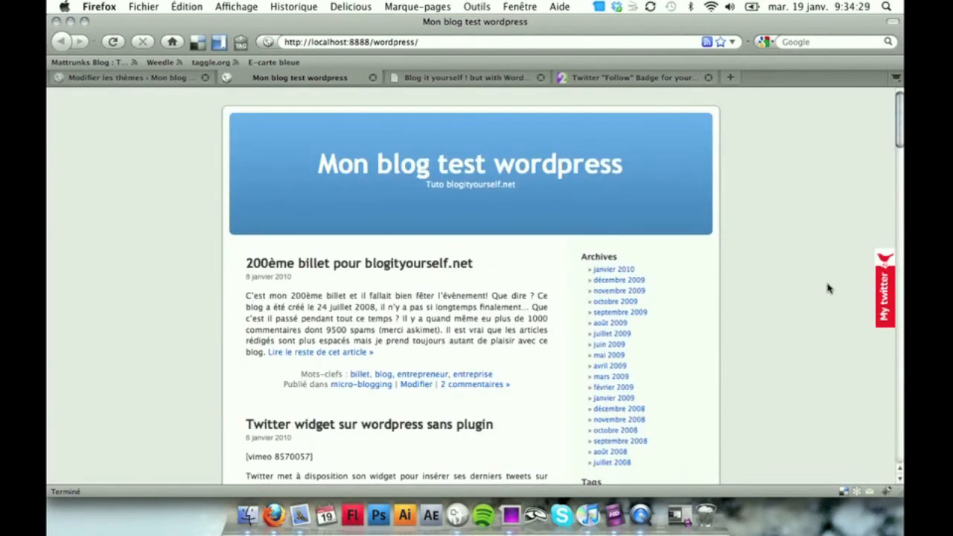